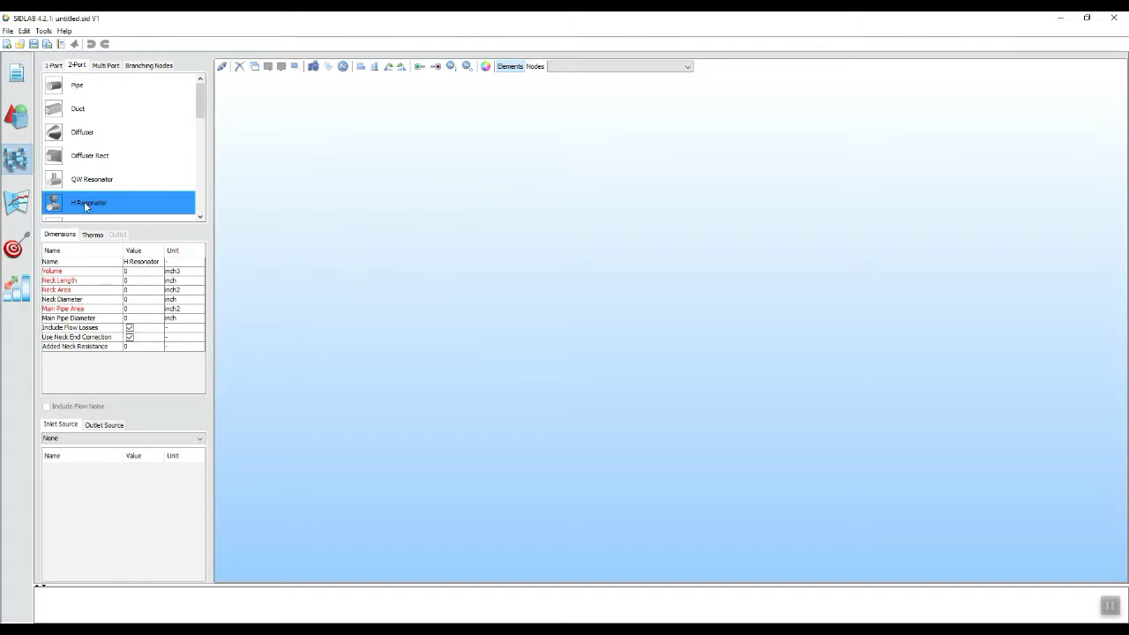
Look up the H Resonator page in the user manual, then close it.
click(64, 32)
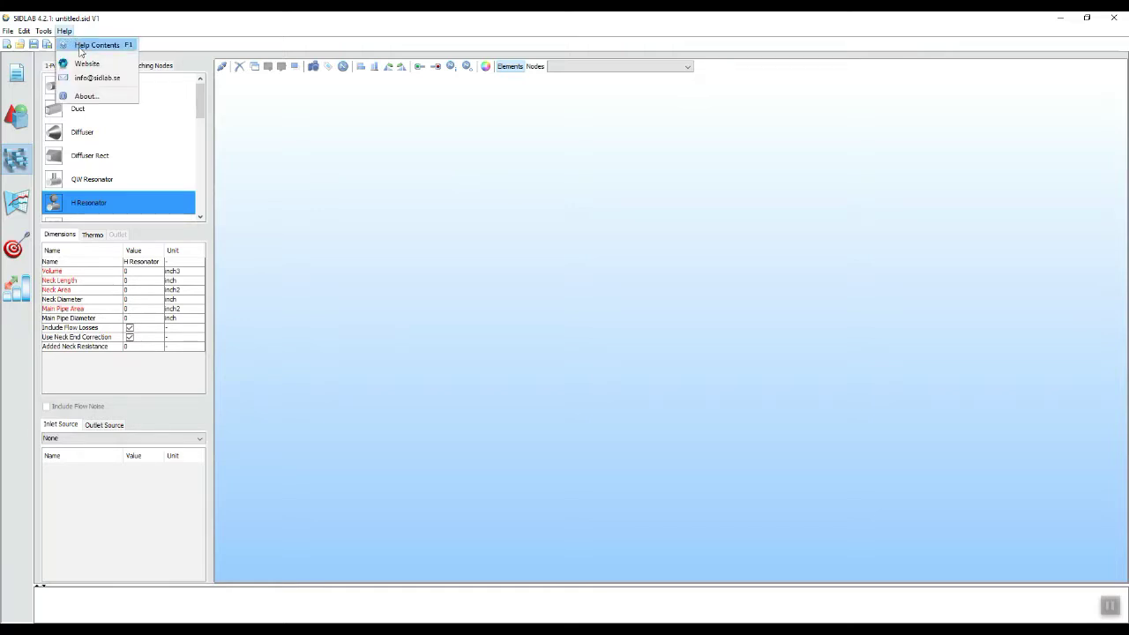
click(80, 45)
click(65, 30)
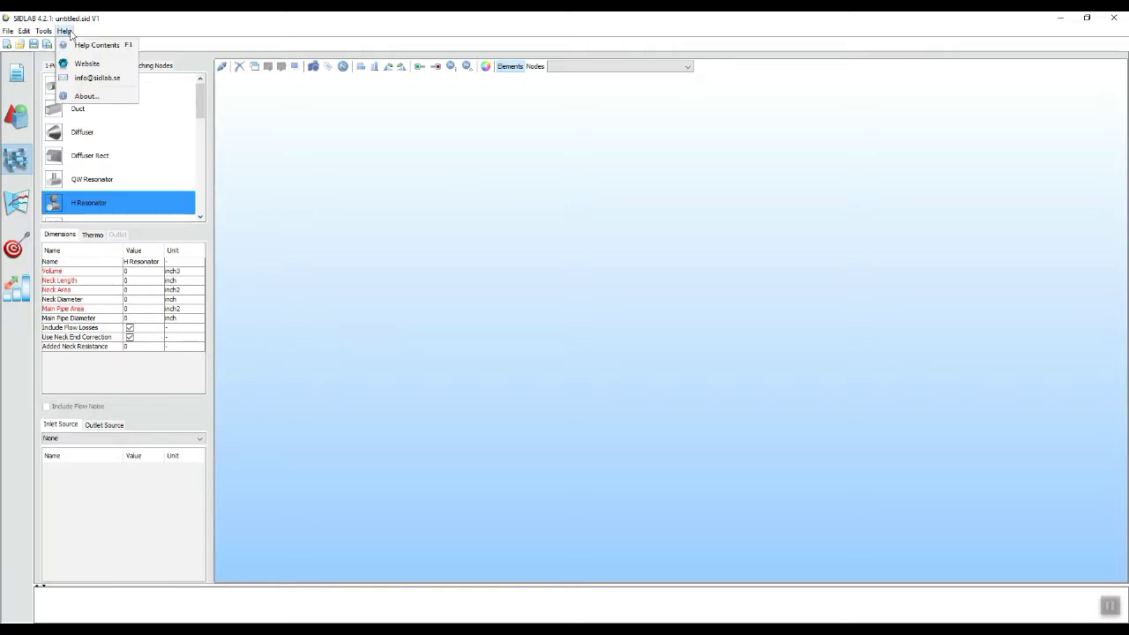
click(87, 45)
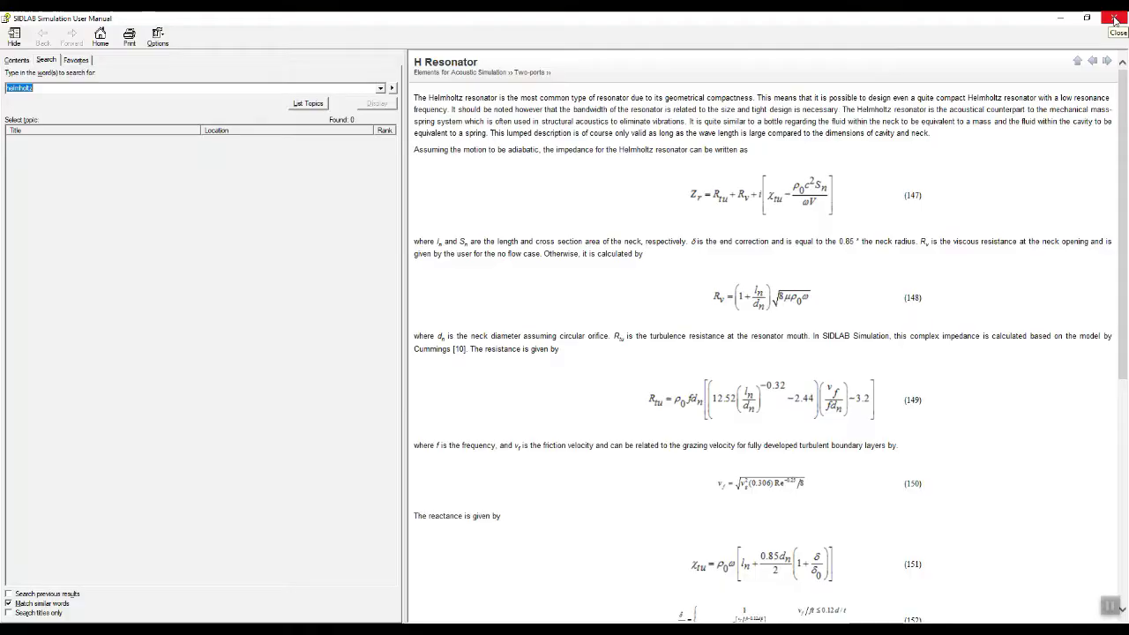
click(1115, 18)
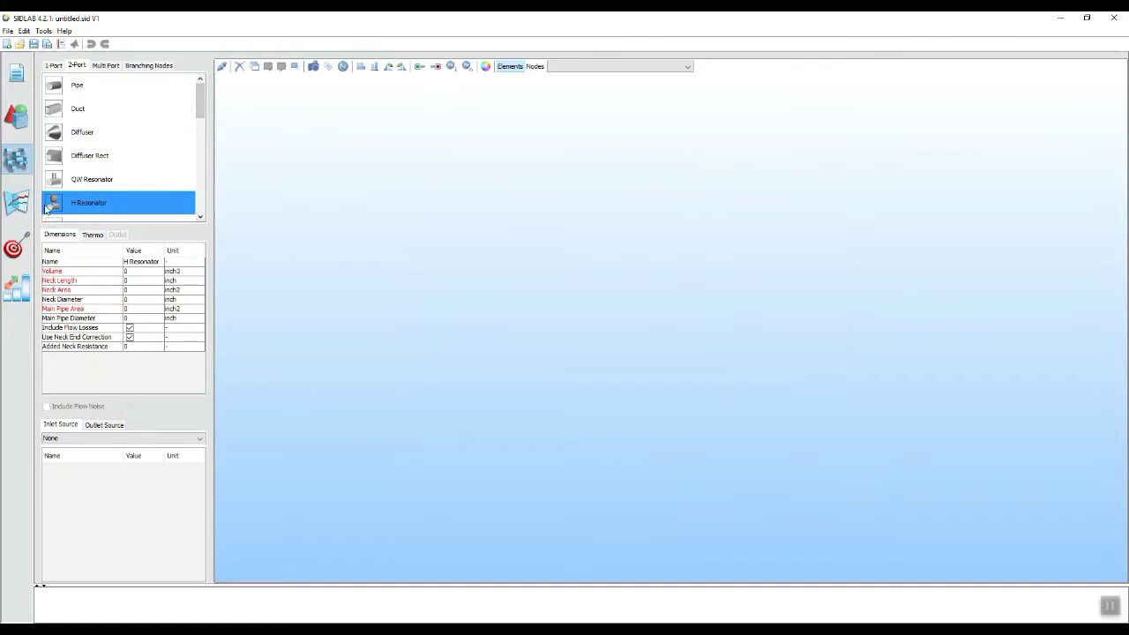
Place an H Resonator on the canvas with Volume 60 and Neck Length 1.
drag(53, 206, 493, 241)
double_click(140, 273)
text(6)
click(149, 281)
key(Return)
Set the resonator's Neck Area to .3 and Main Pipe Area to 1.2.
double_click(135, 293)
double_click(129, 310)
text(1)
click(129, 327)
click(187, 319)
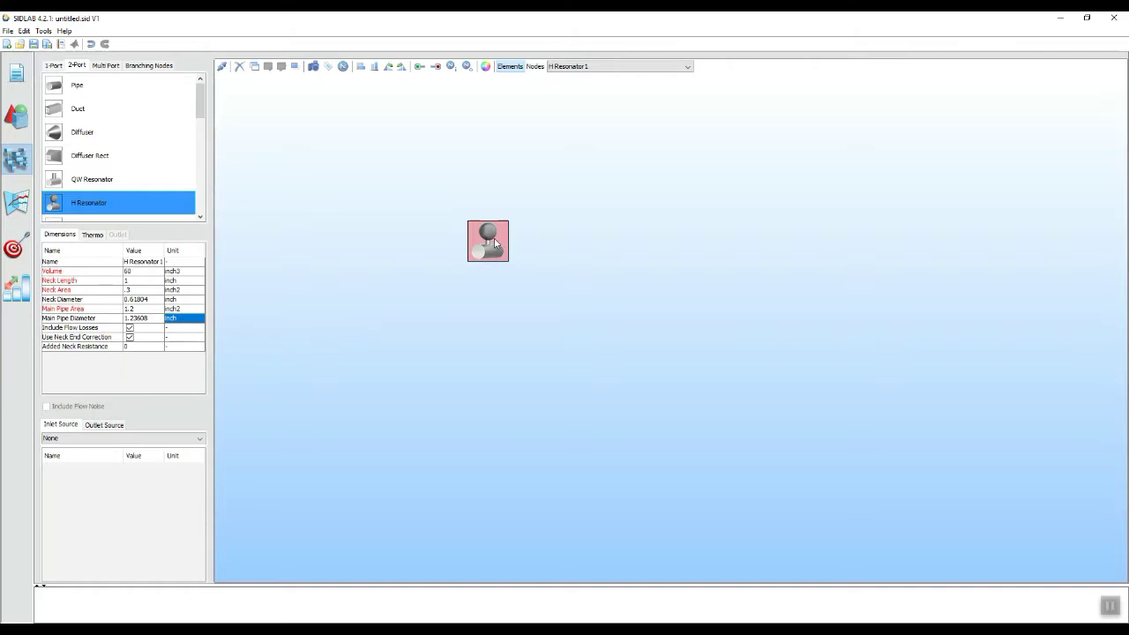
Attach inlet and outlet nodes to the resonator and calculate its transmission loss, peaking near 120 Hz.
click(420, 68)
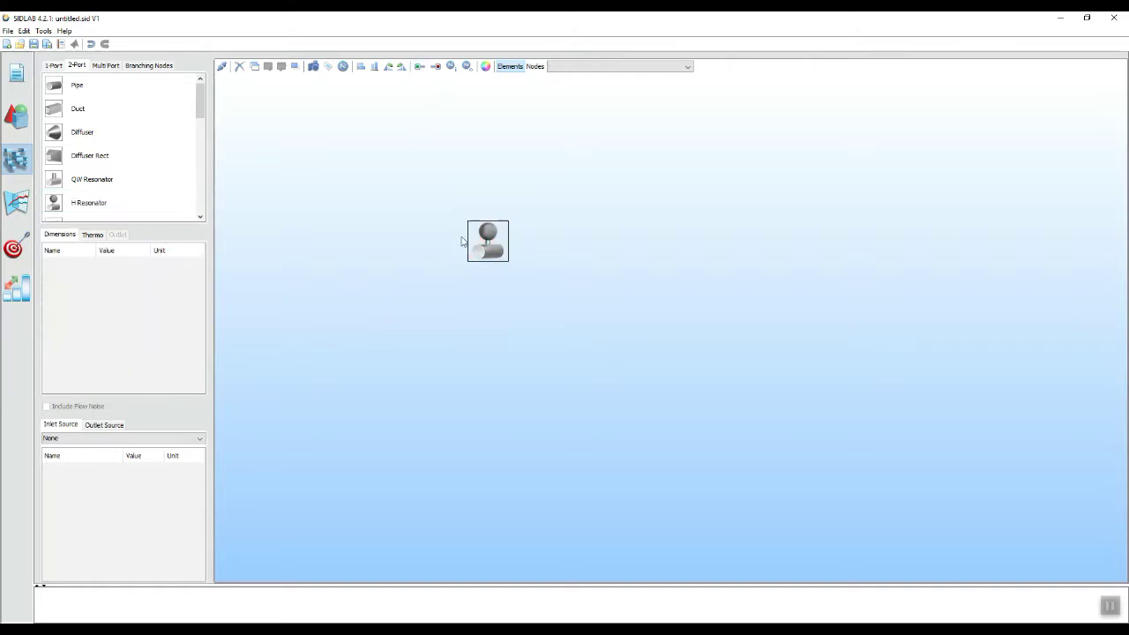
click(468, 235)
click(436, 68)
click(509, 244)
click(17, 202)
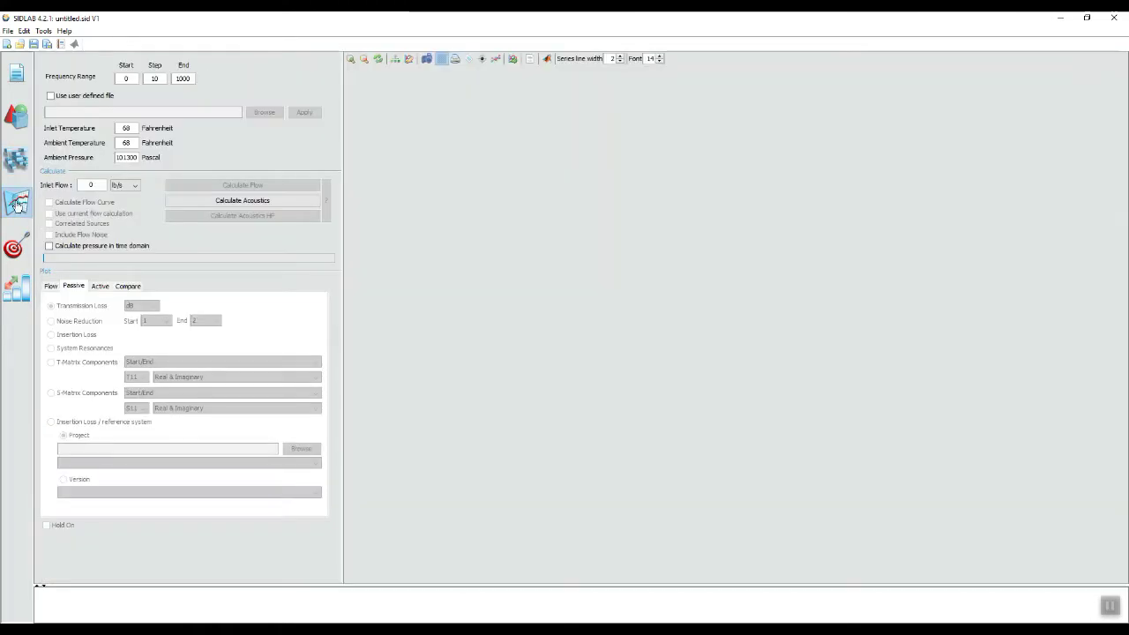
click(250, 202)
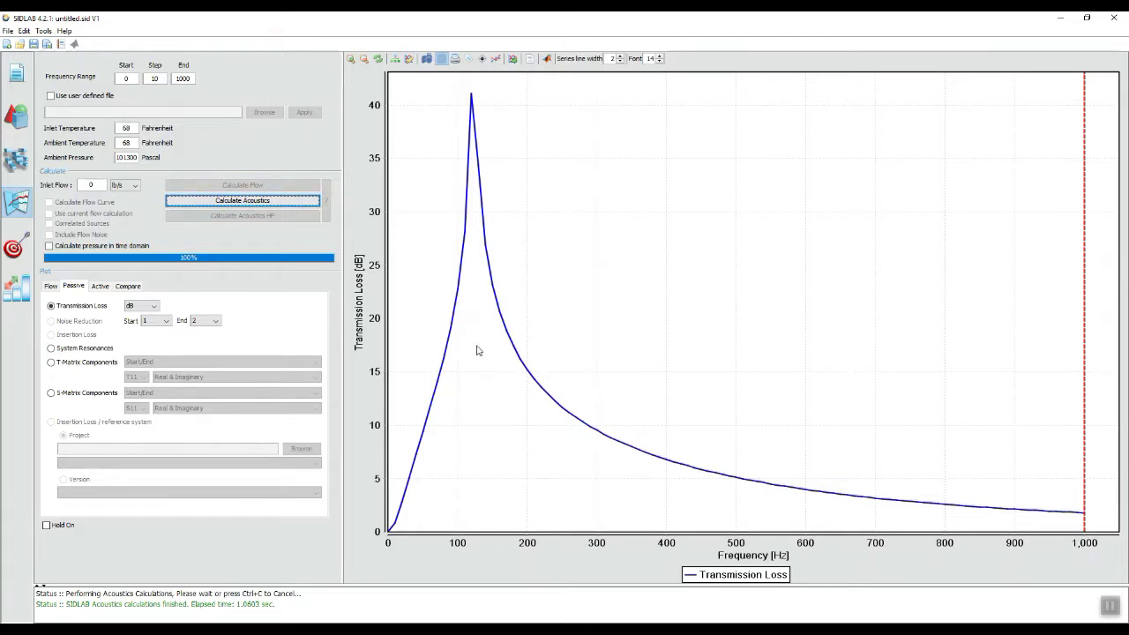
Recalculate transmission loss over 0–500 Hz with a 1 Hz step.
double_click(157, 78)
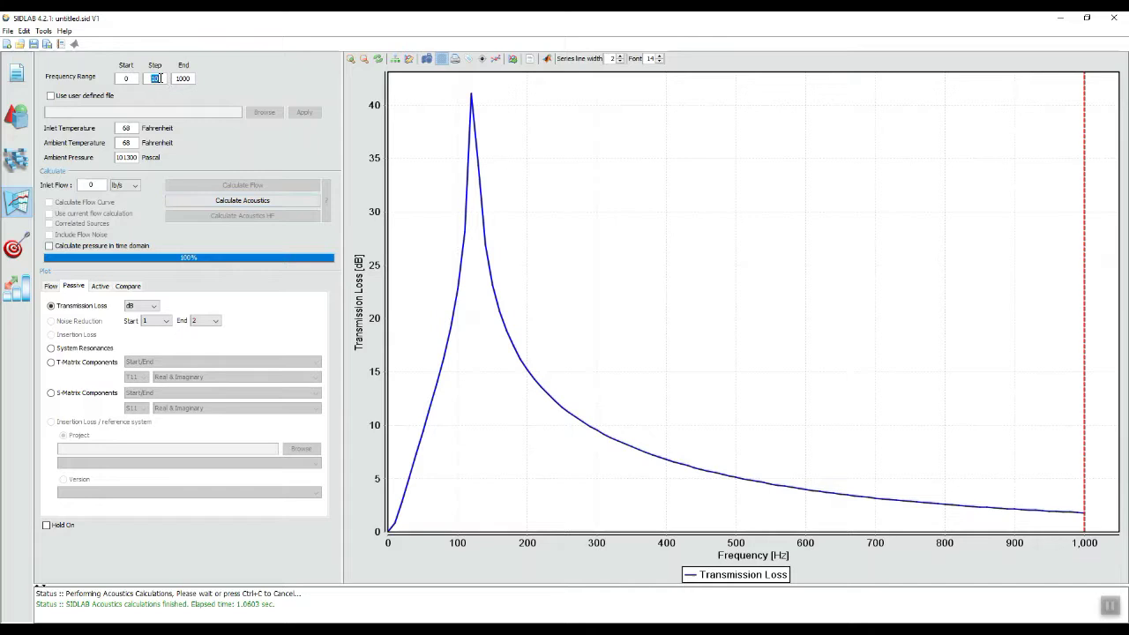
text(1)
double_click(182, 79)
text(500)
click(227, 201)
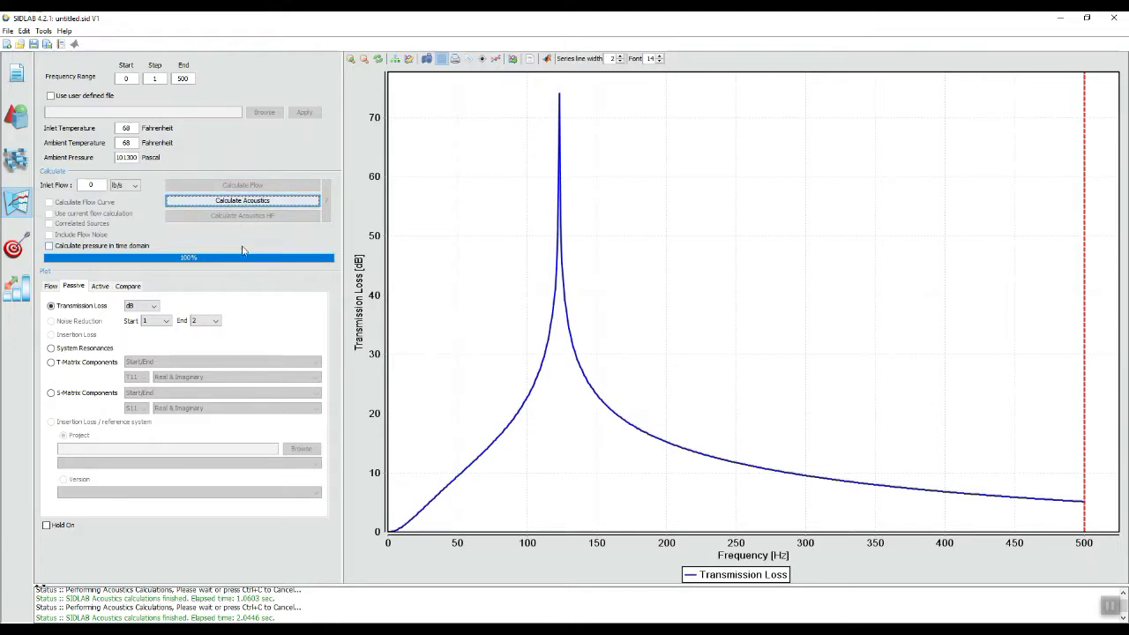
Change the resonator's Volume to 30.
click(21, 169)
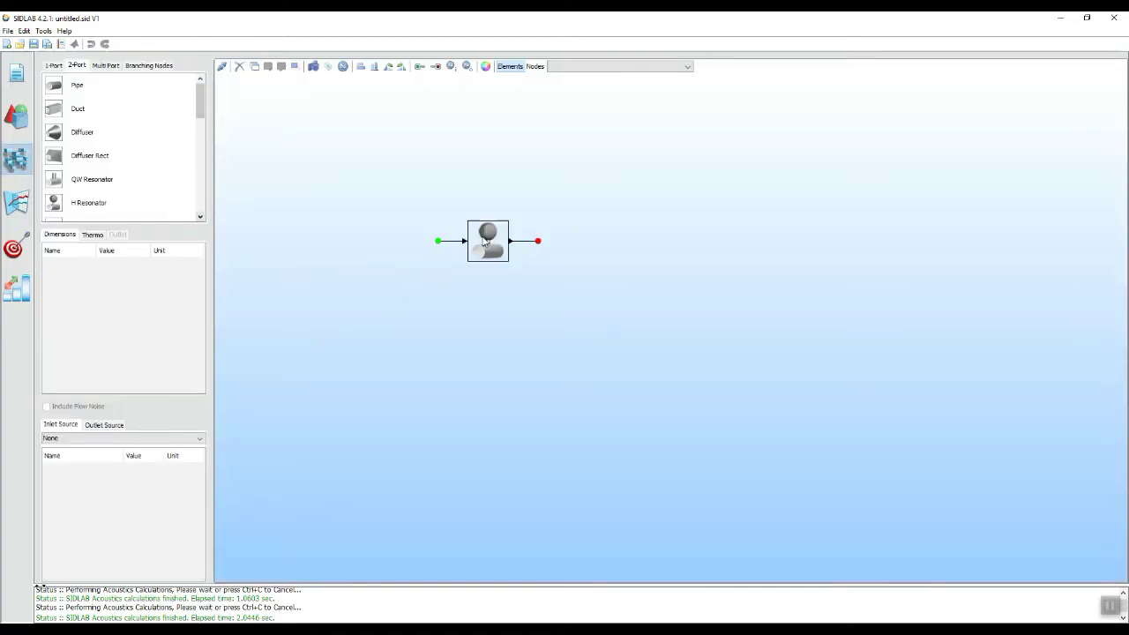
click(484, 241)
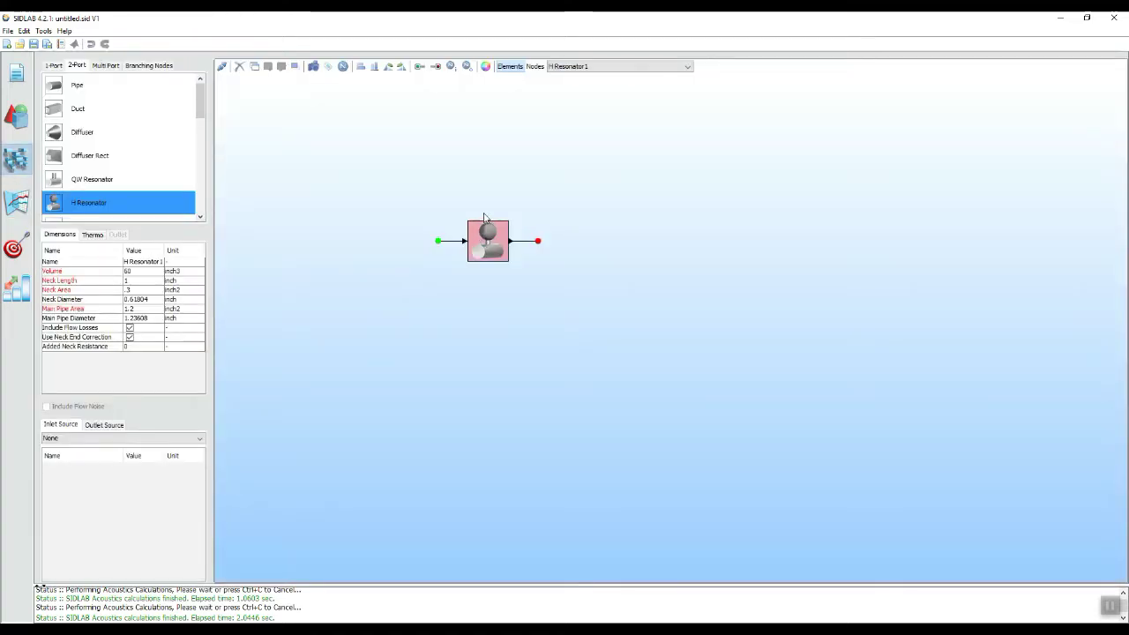
double_click(132, 271)
text(30)
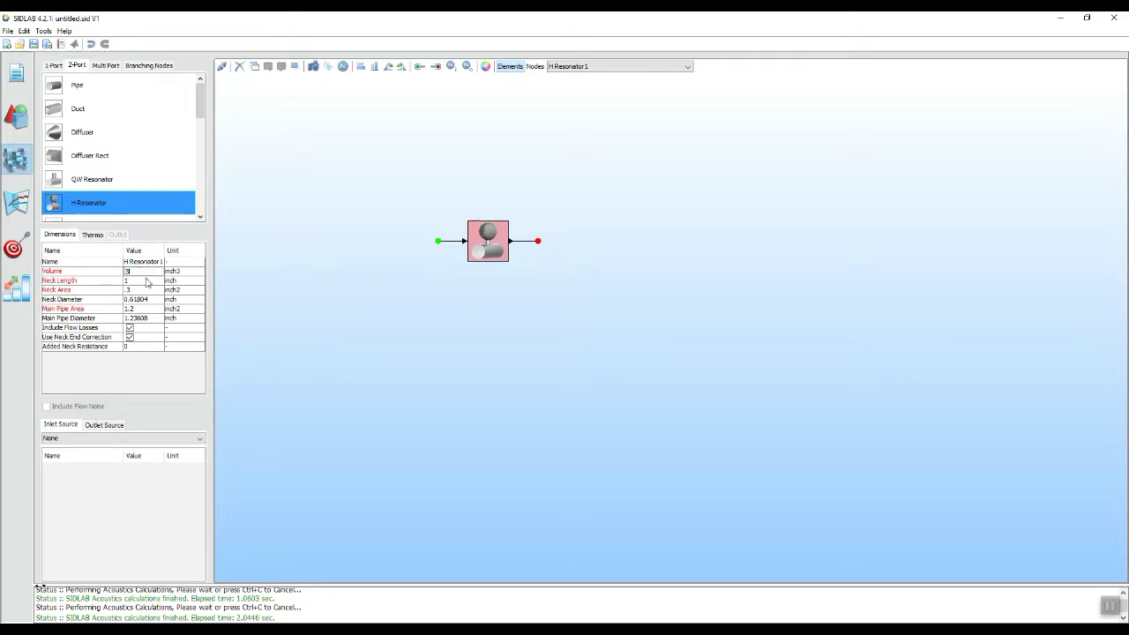
key(Return)
Turn on Hold On and recalculate, overlaying a curve that peaks near 175 Hz.
click(17, 203)
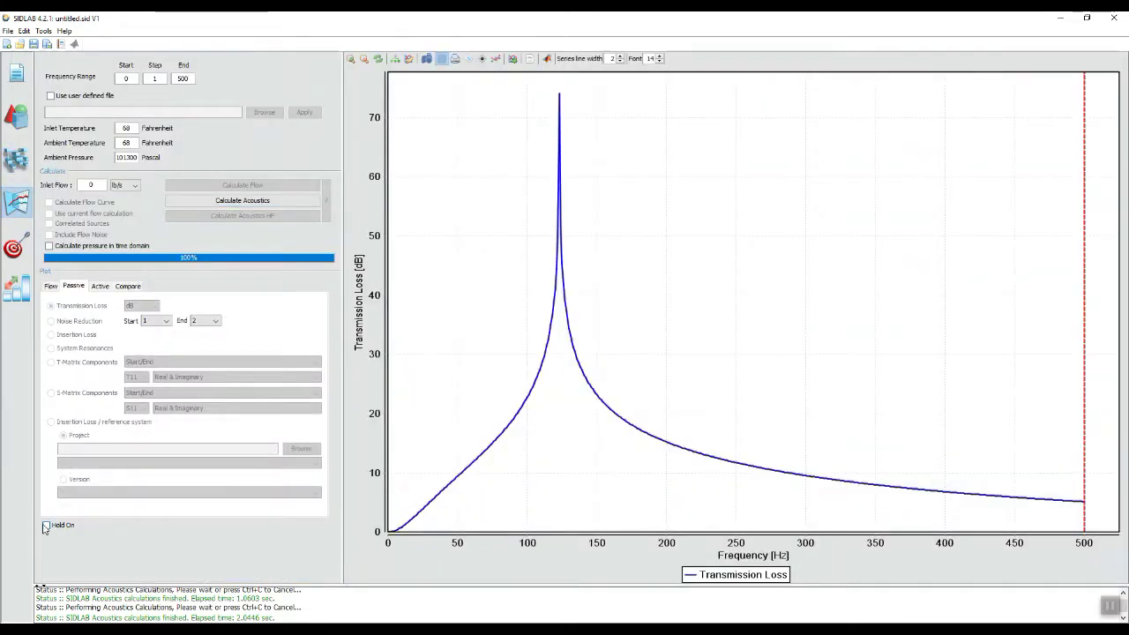
click(46, 526)
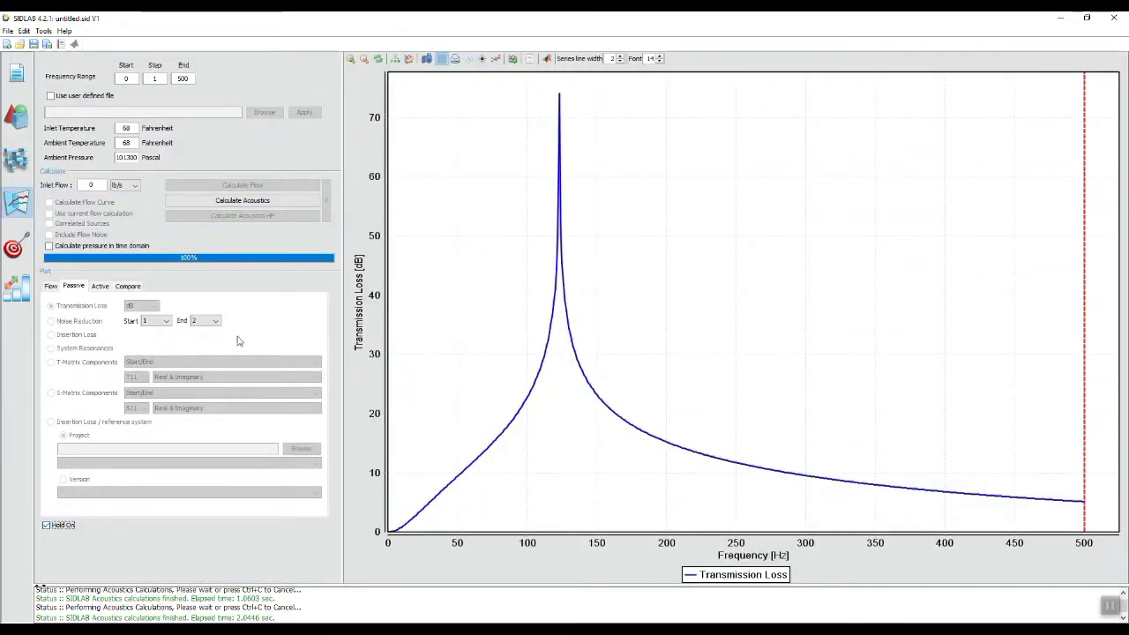
click(251, 207)
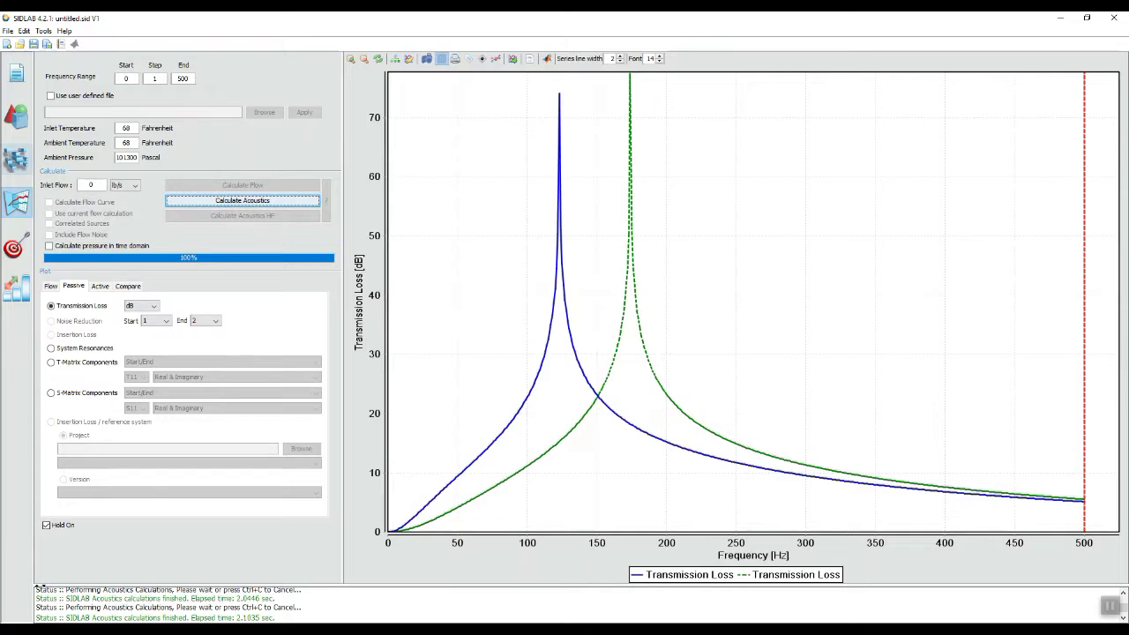
Set the resonator's Neck Length to .25 and recalculate, adding a third curve near 245 Hz.
click(16, 158)
click(490, 245)
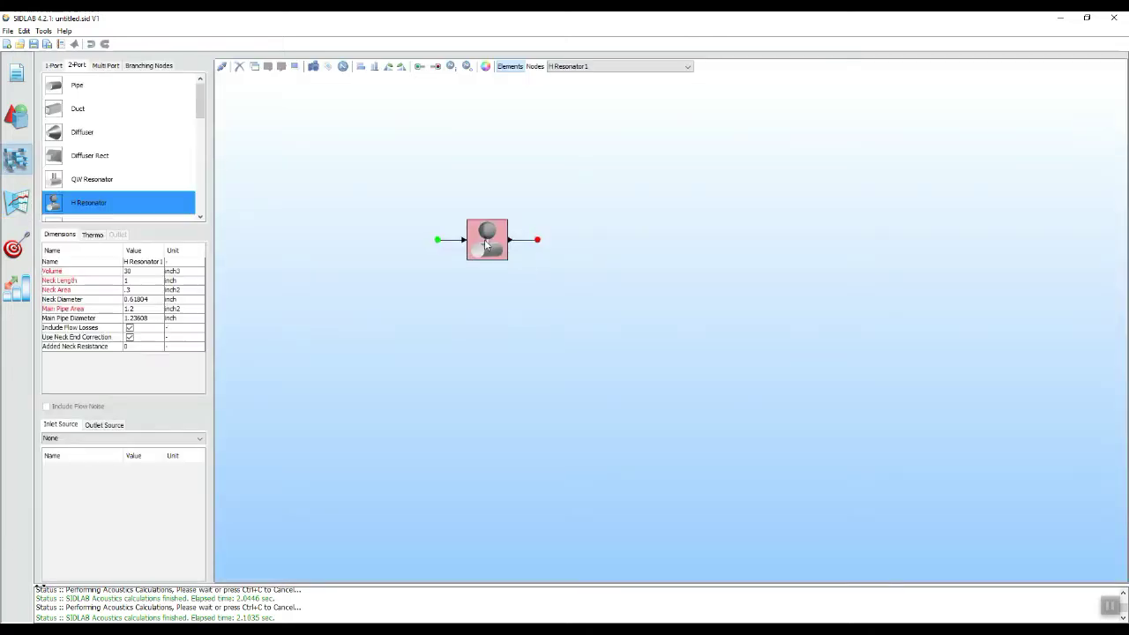
double_click(146, 280)
click(492, 220)
click(16, 203)
click(240, 202)
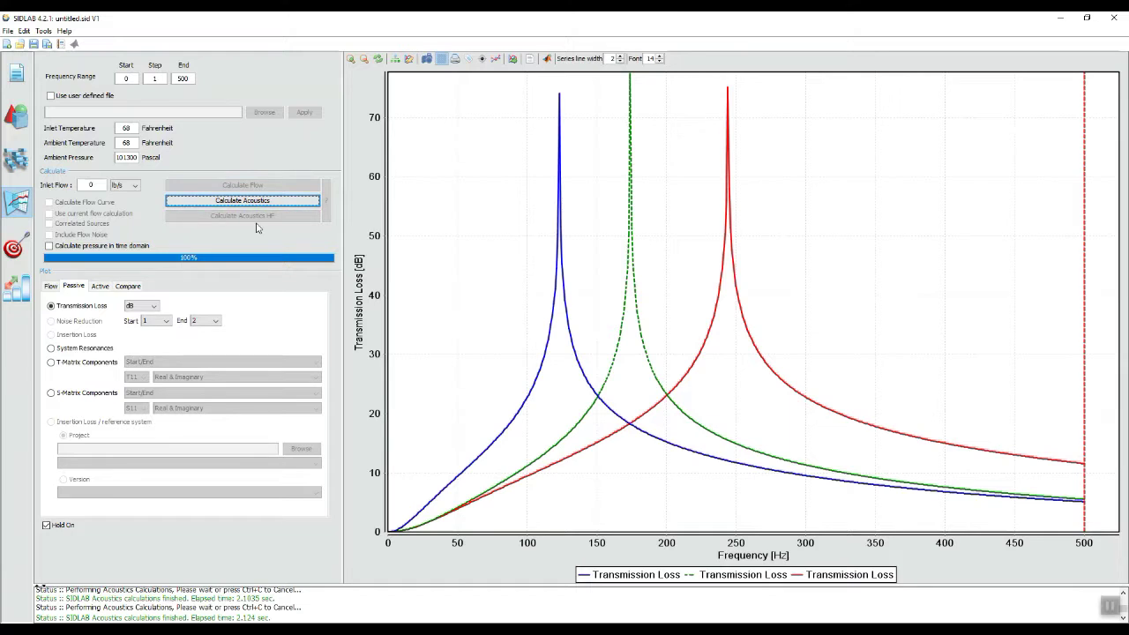
Change the resonator's Neck Area value in the Dimensions table.
click(15, 159)
click(496, 233)
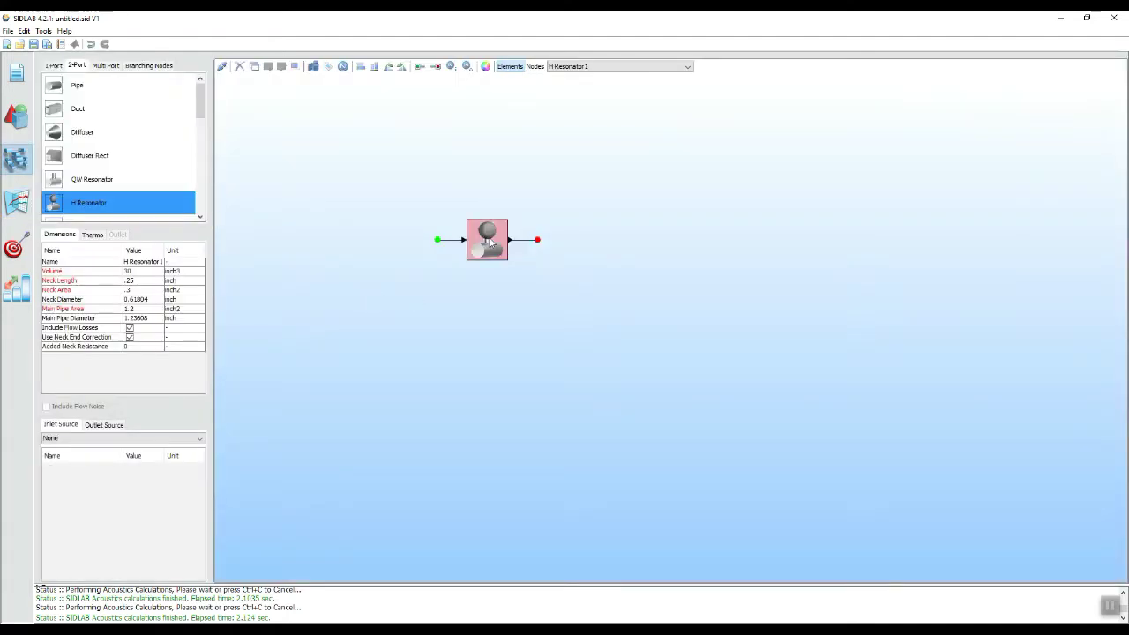
double_click(141, 291)
click(416, 370)
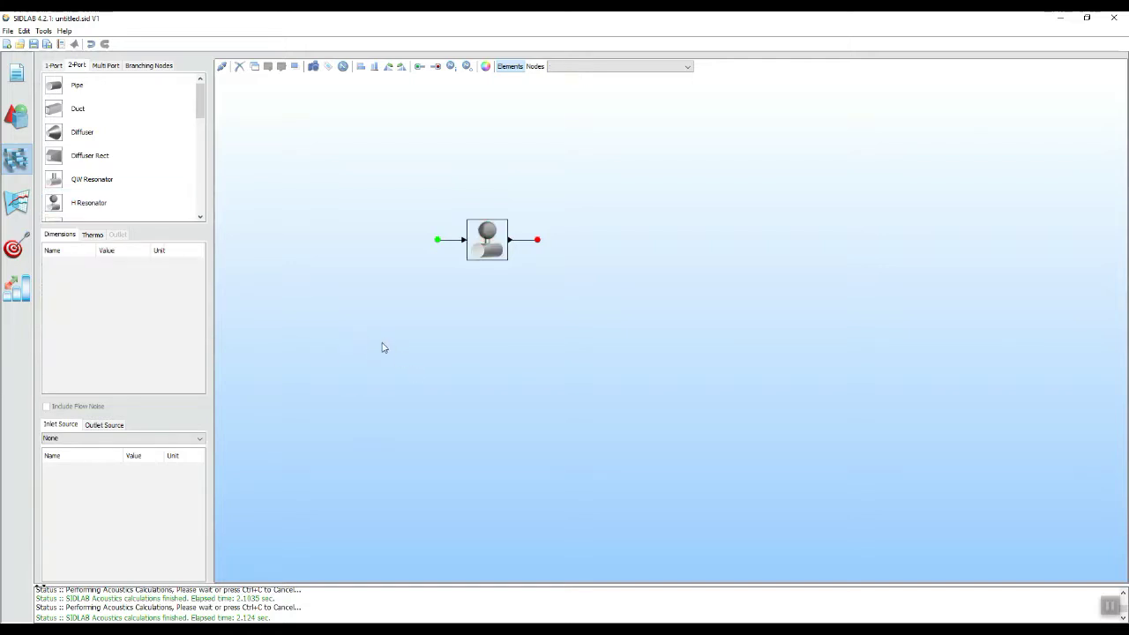
Untick Hold On and recalculate, leaving one curve peaking about 104 dB near 212 Hz.
click(18, 208)
click(289, 203)
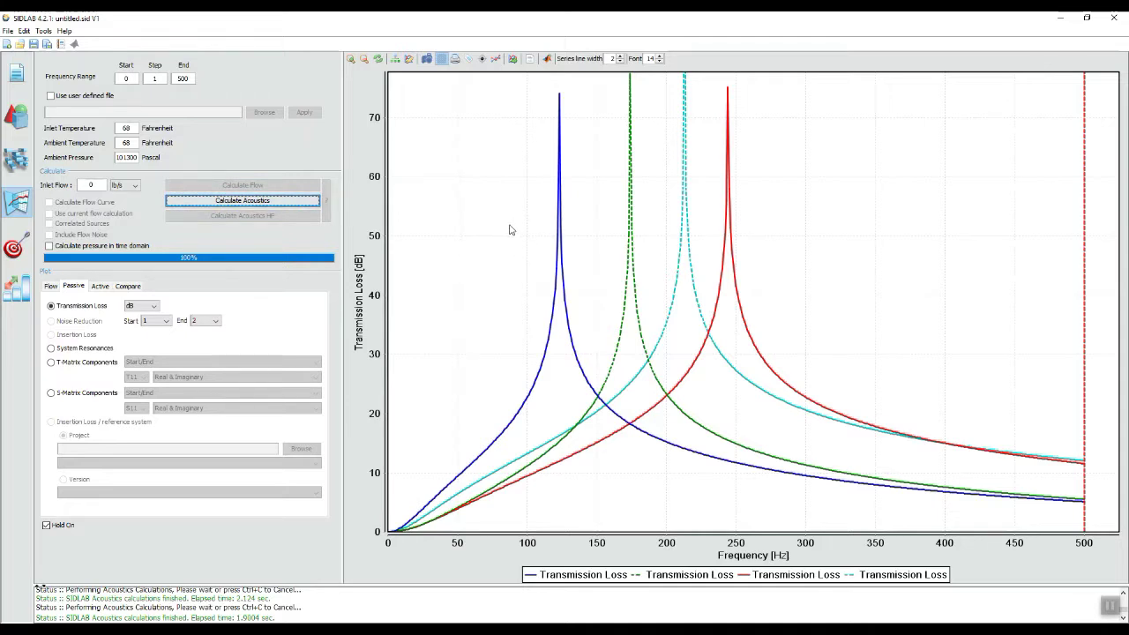
click(46, 527)
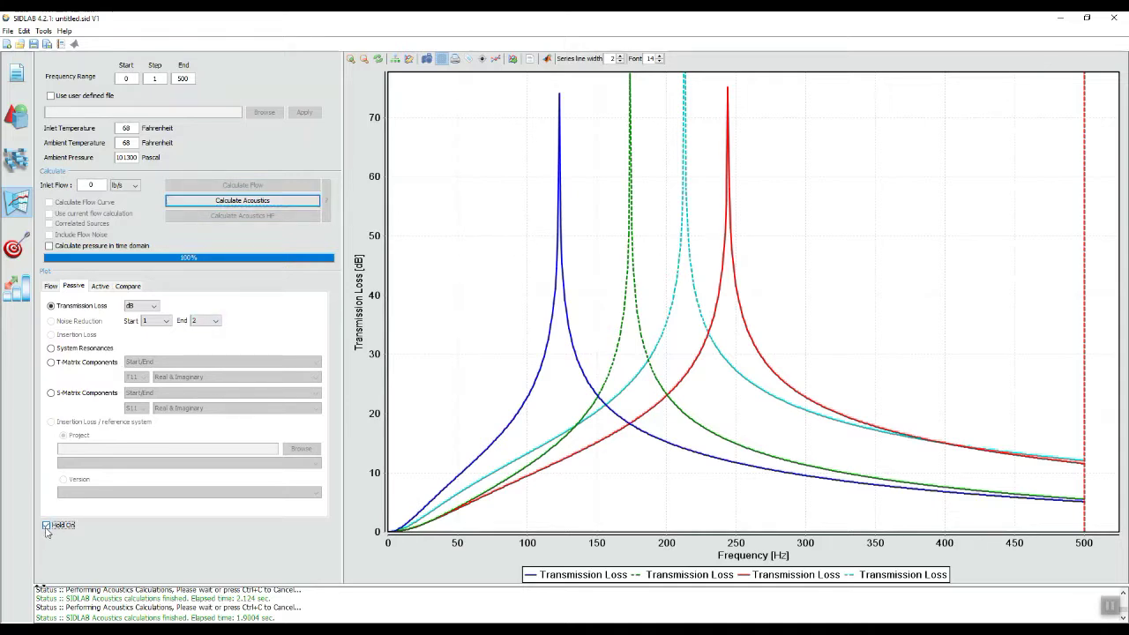
click(249, 205)
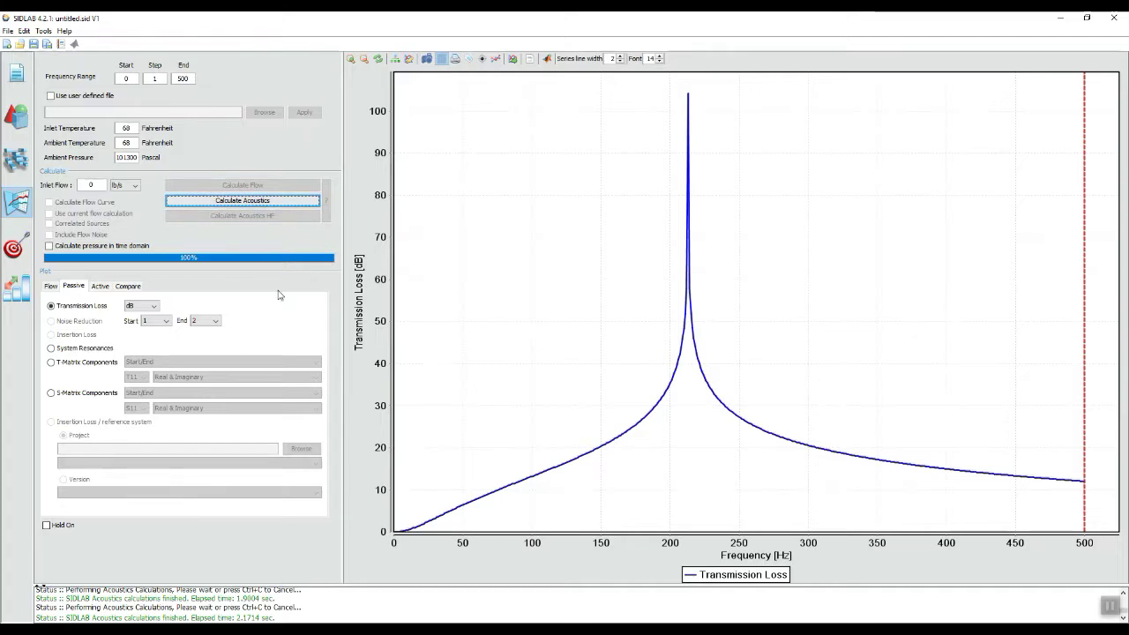
Delete the outlet node from the model.
click(19, 161)
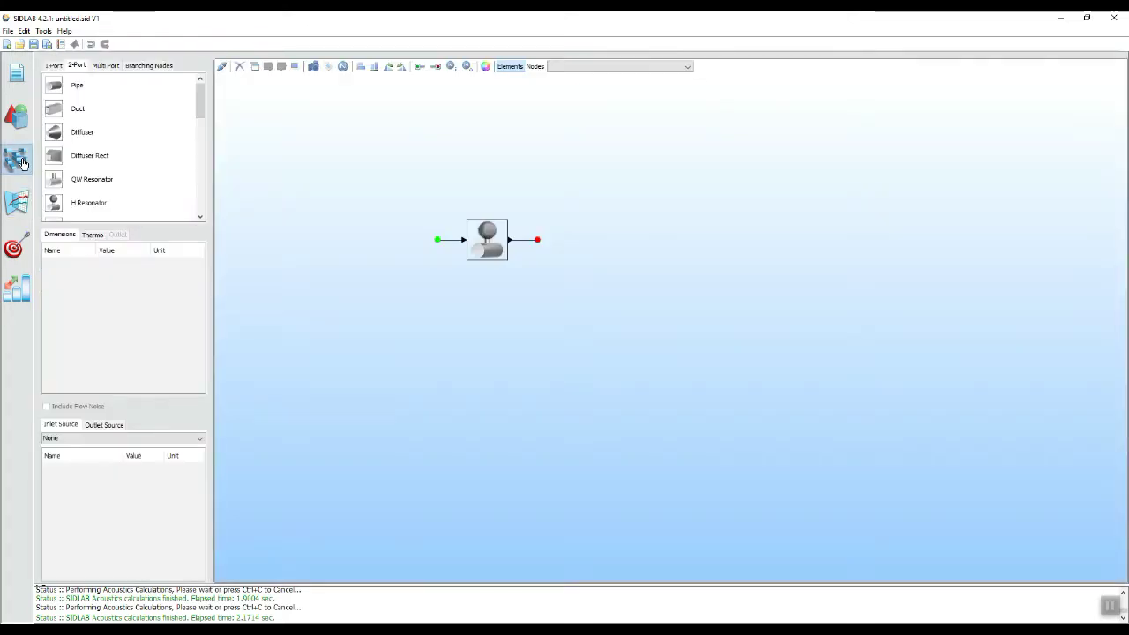
click(538, 240)
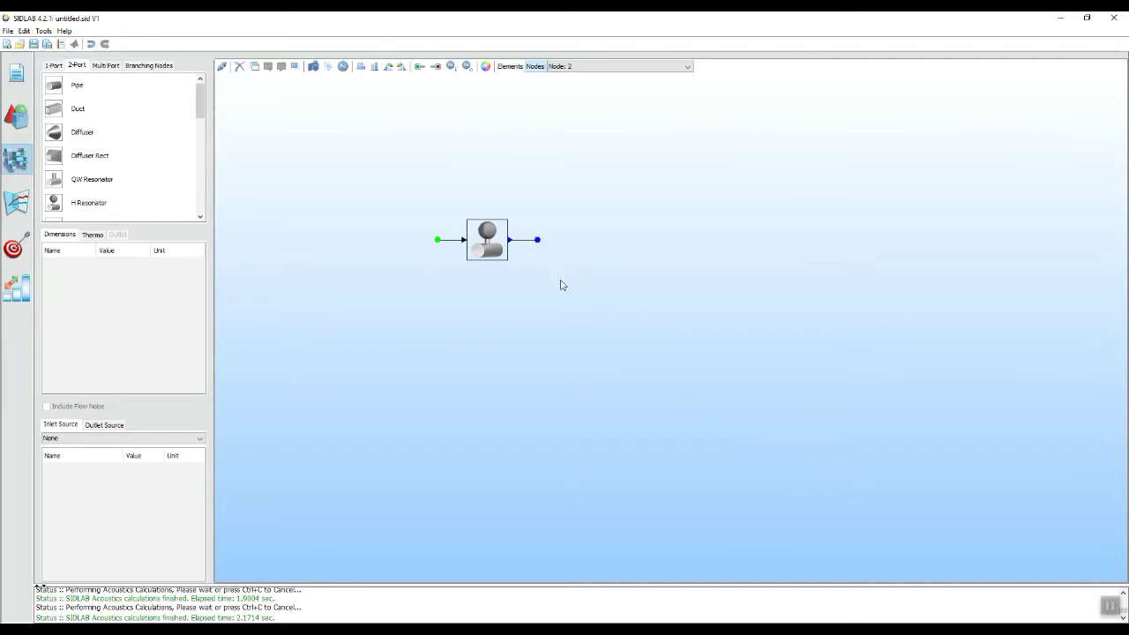
key(Delete)
Paste a copy of the H Resonator and line it up beside the first.
click(485, 247)
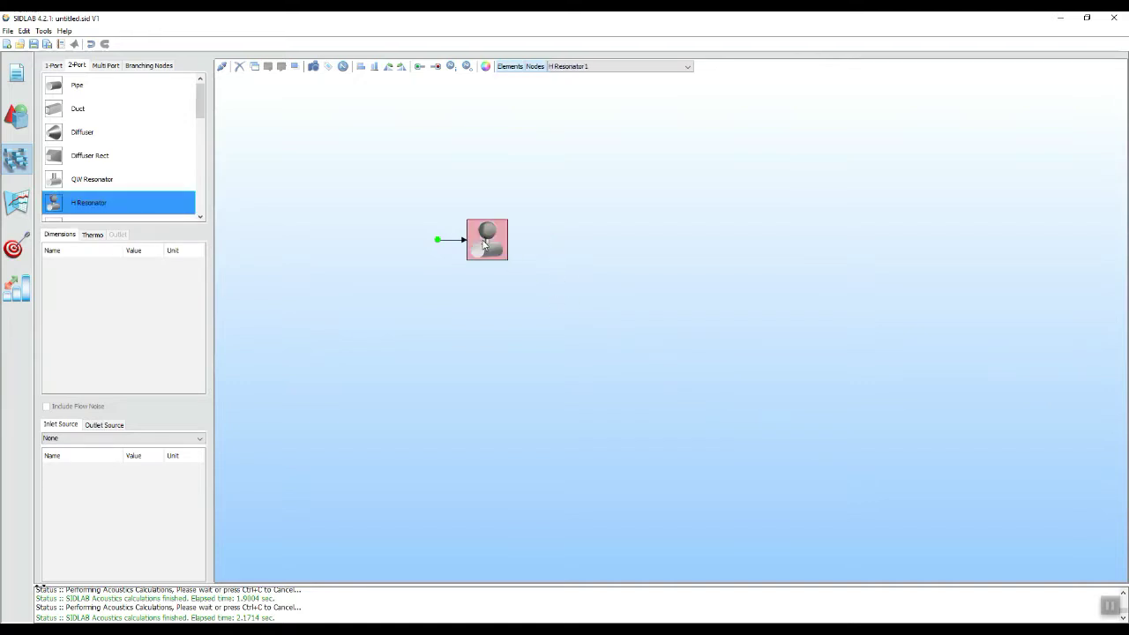
click(637, 436)
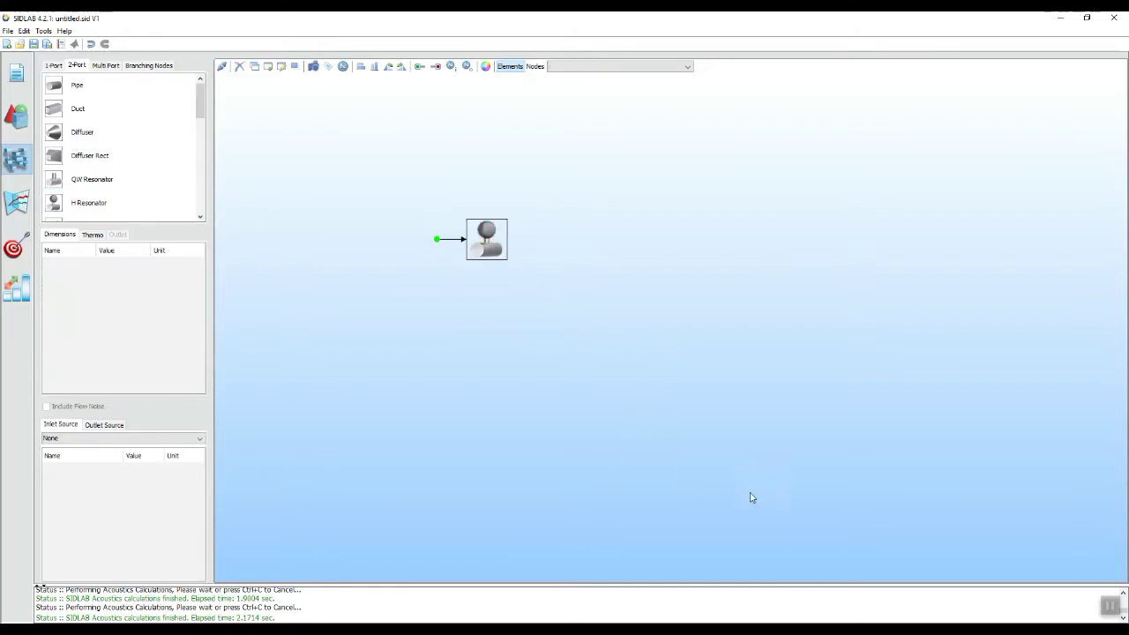
click(589, 319)
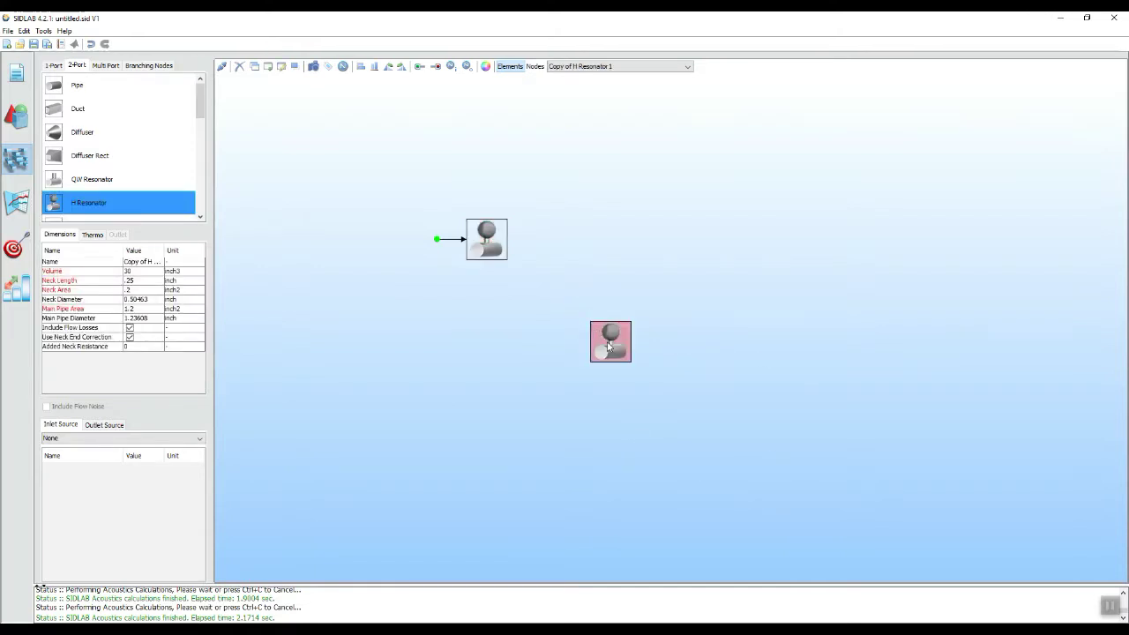
drag(598, 323, 553, 236)
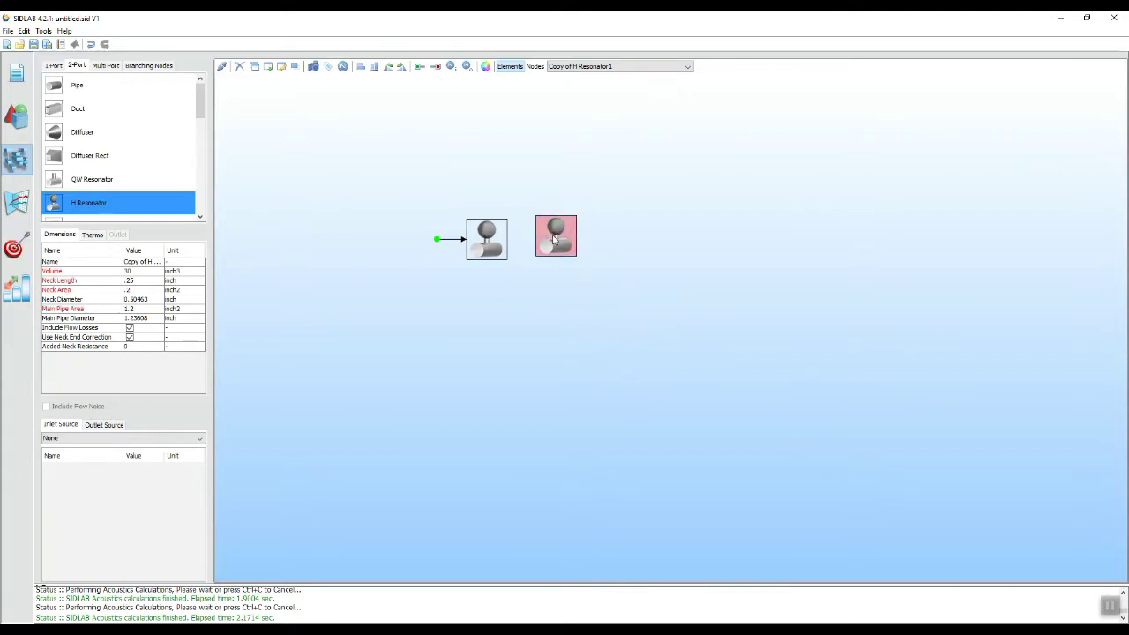
click(483, 240)
drag(561, 240, 558, 247)
Set the copied resonator's Volume to 60.
double_click(161, 272)
text(60)
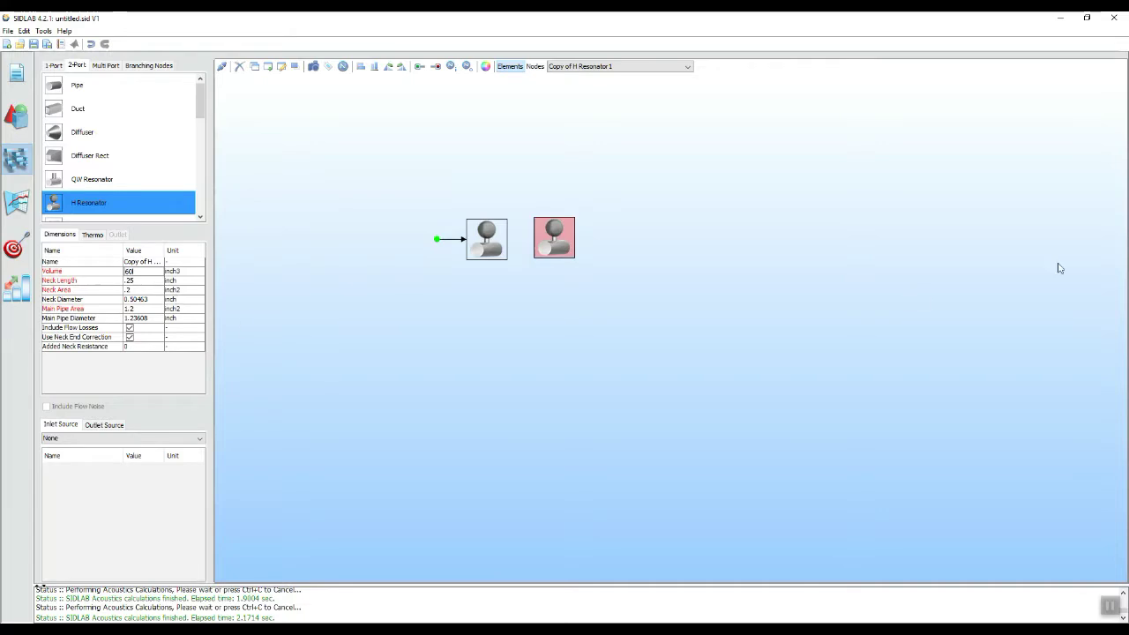
key(Return)
click(608, 353)
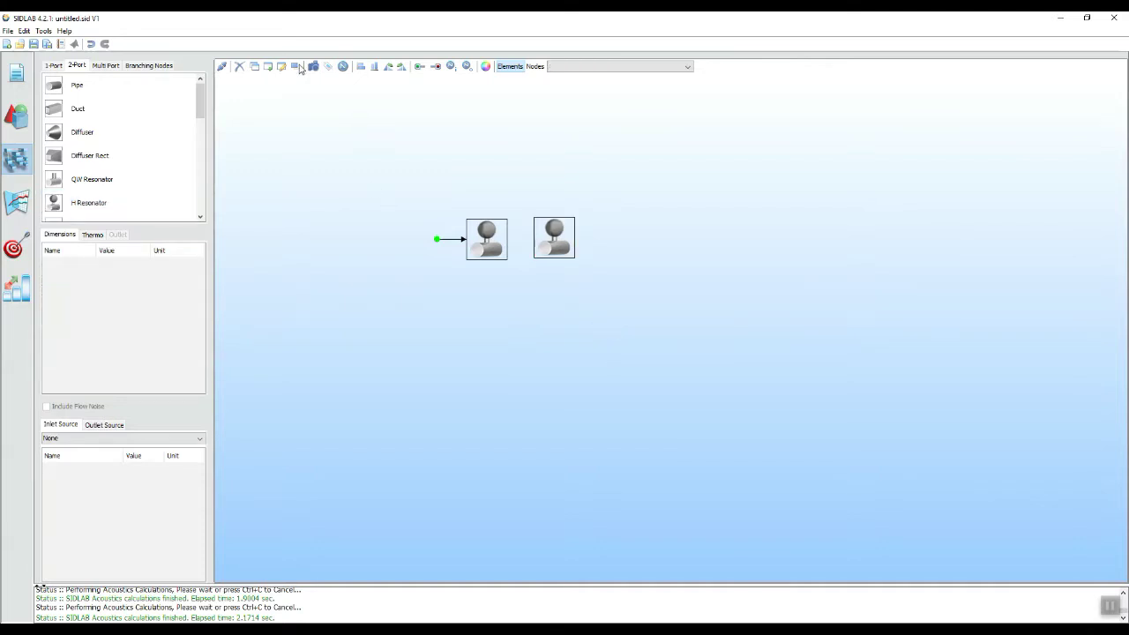
Connect the two resonators in series and add an outlet node after the second.
click(222, 66)
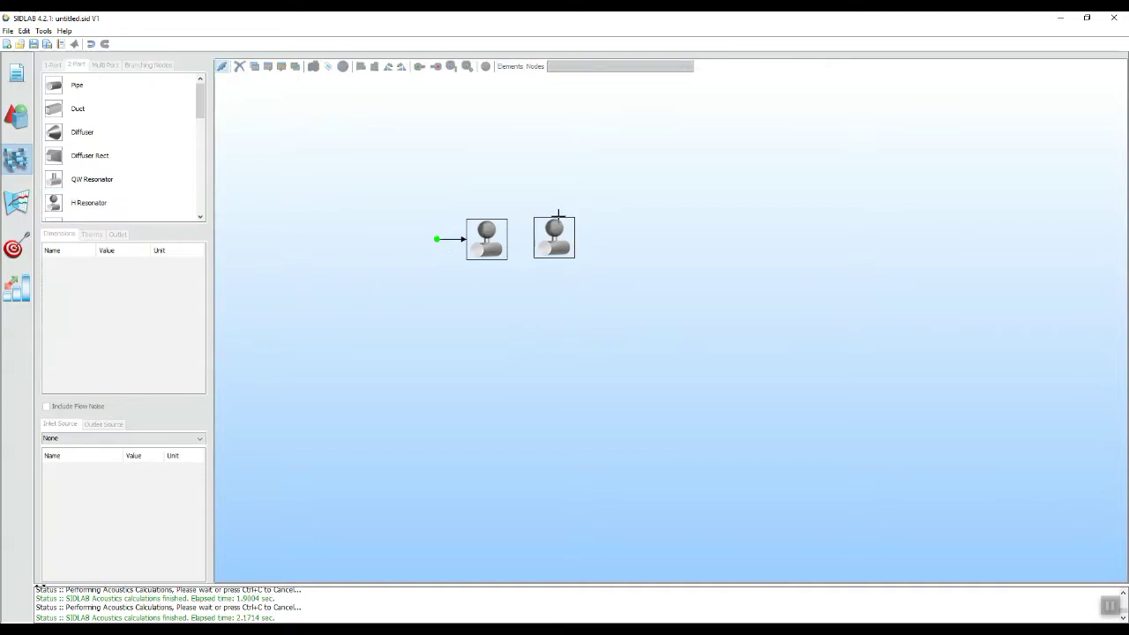
drag(508, 239, 533, 240)
click(222, 68)
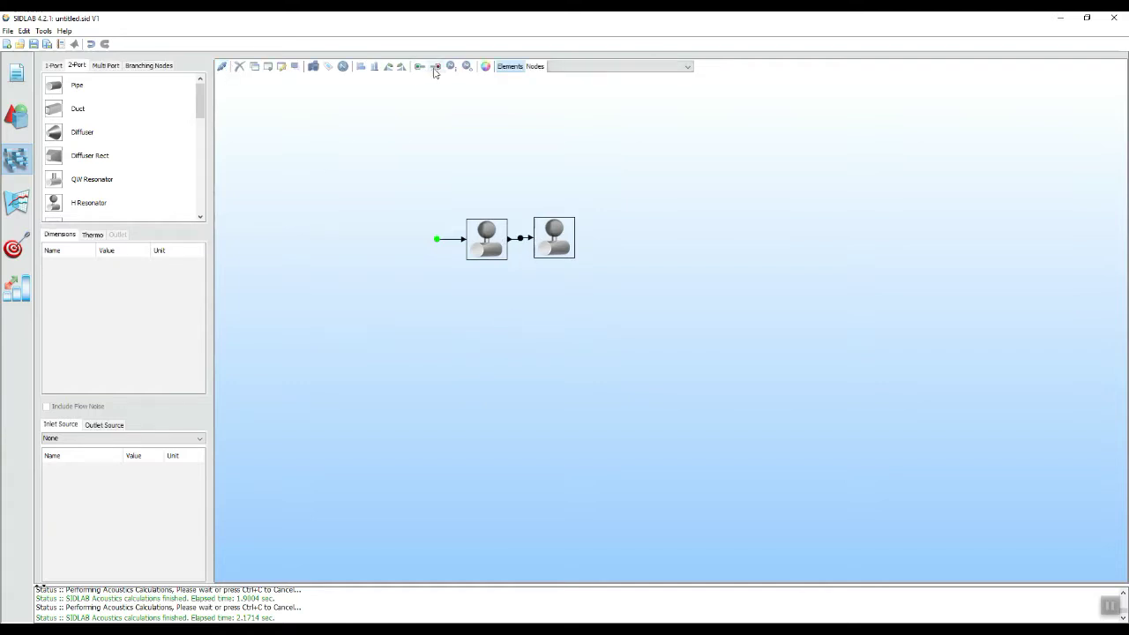
click(570, 239)
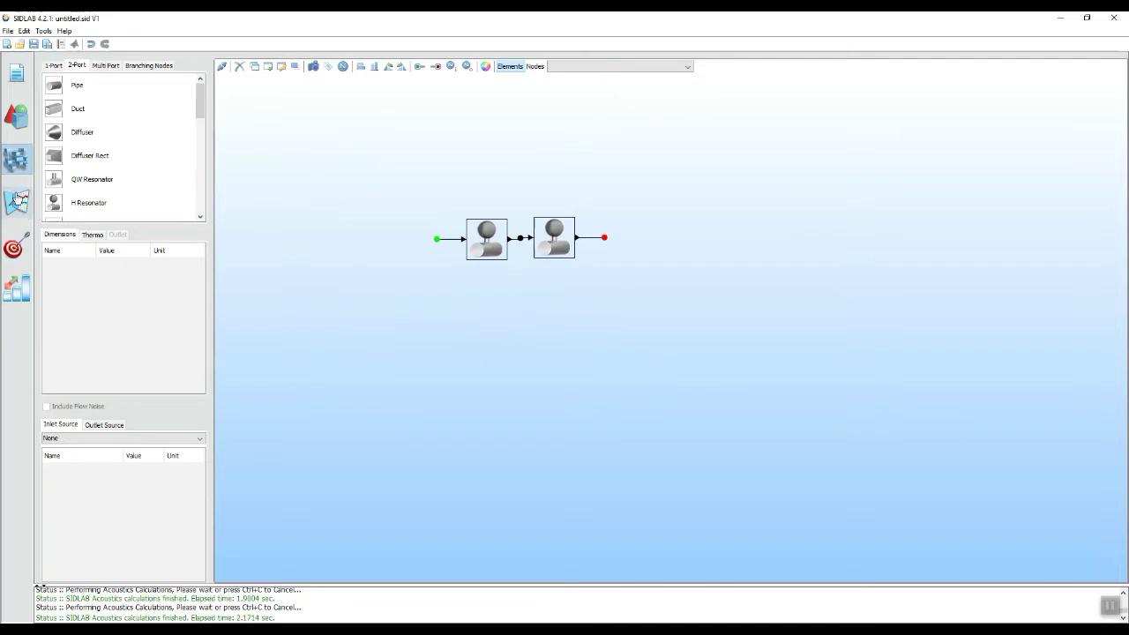
click(16, 202)
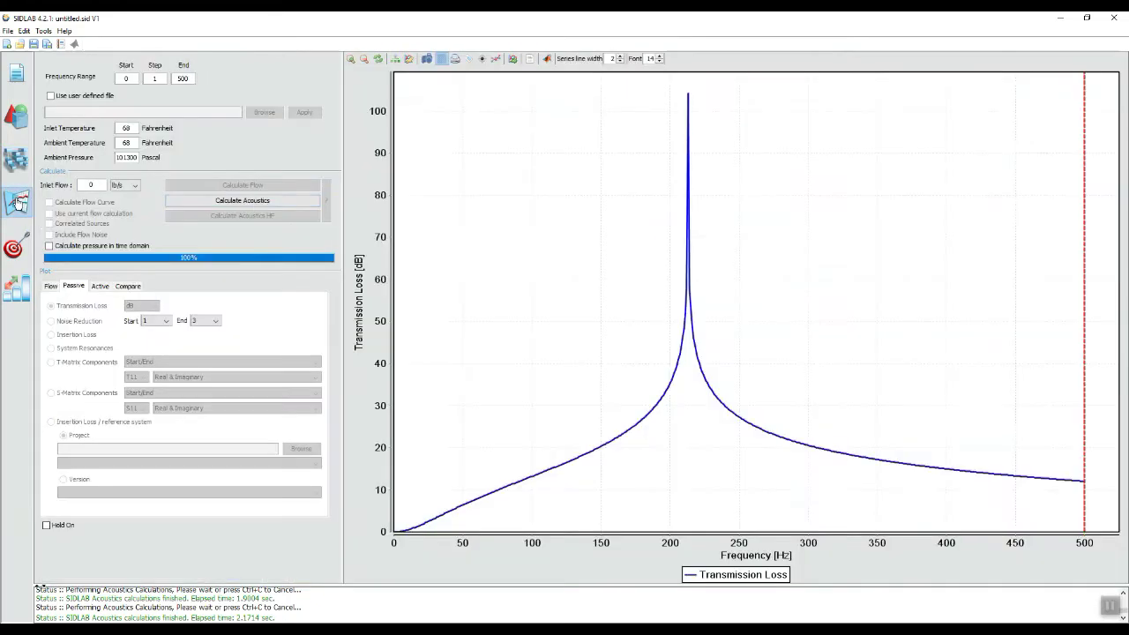
Calculate the two-resonator transmission loss (peaks near 150 and 213 Hz) and hold the curve.
click(285, 203)
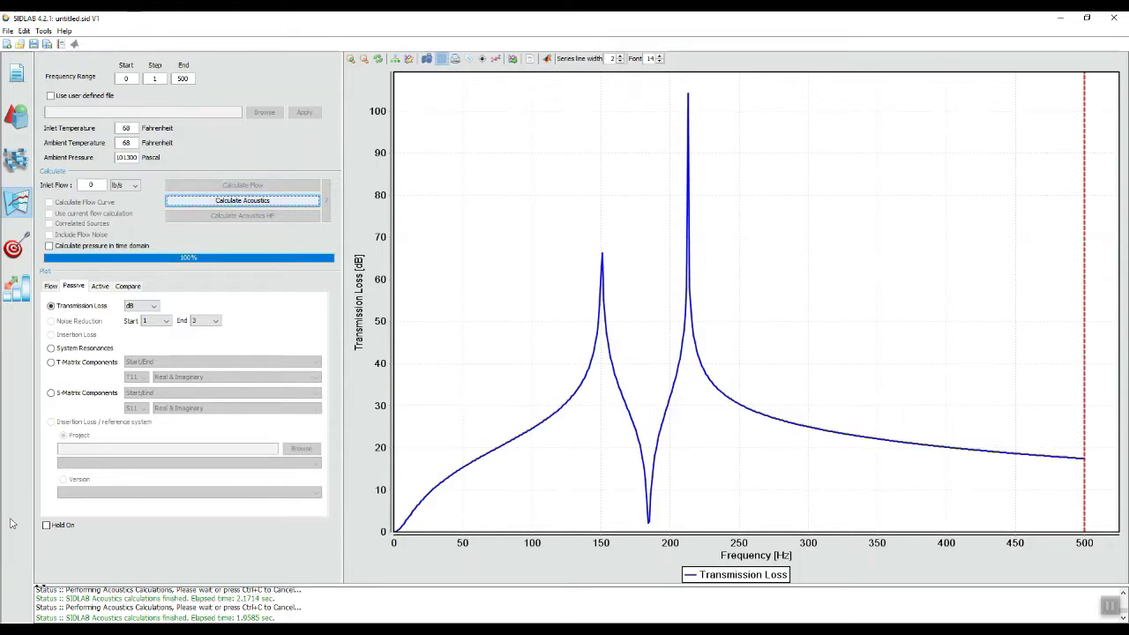
click(46, 525)
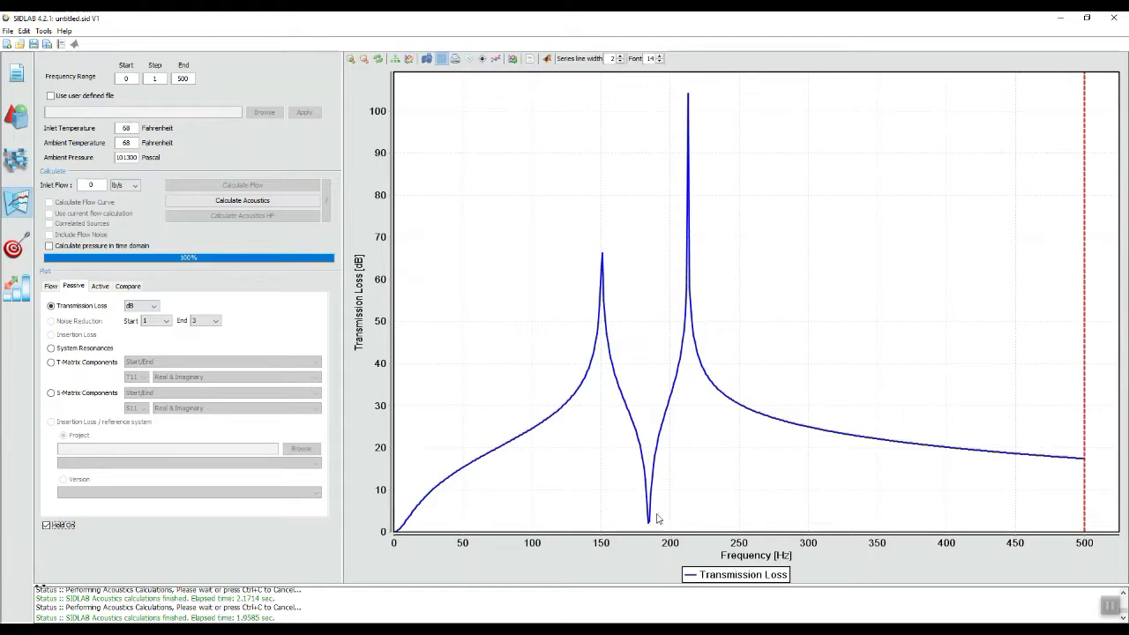
mouse_move(650, 526)
Give both resonators an Added Neck Resistance of .01.
click(16, 159)
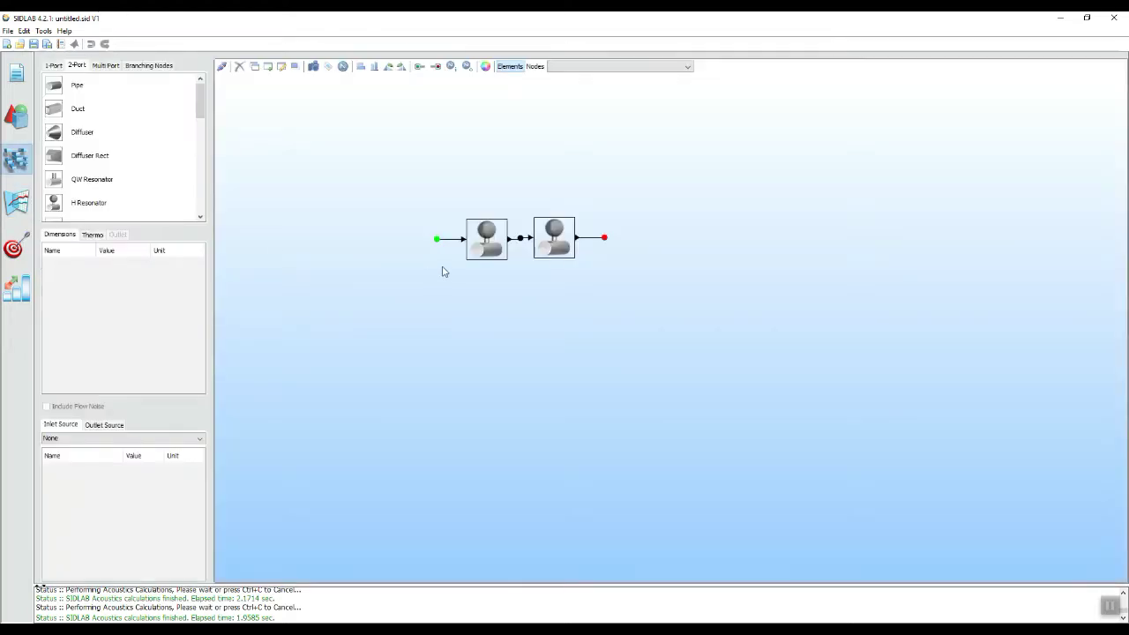
click(485, 243)
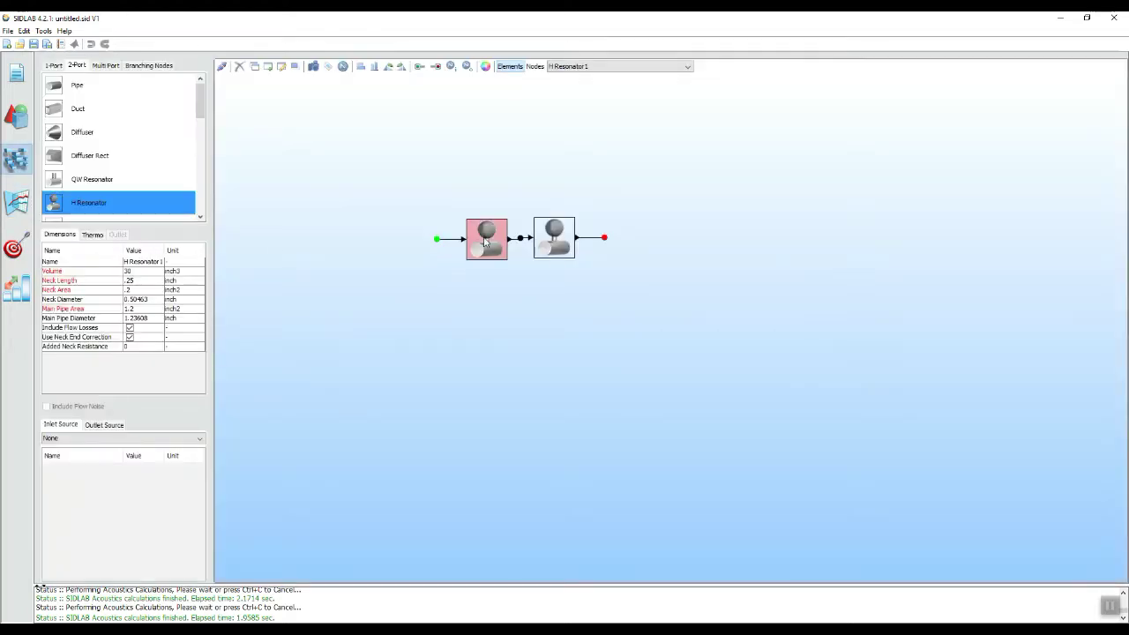
double_click(137, 347)
click(555, 239)
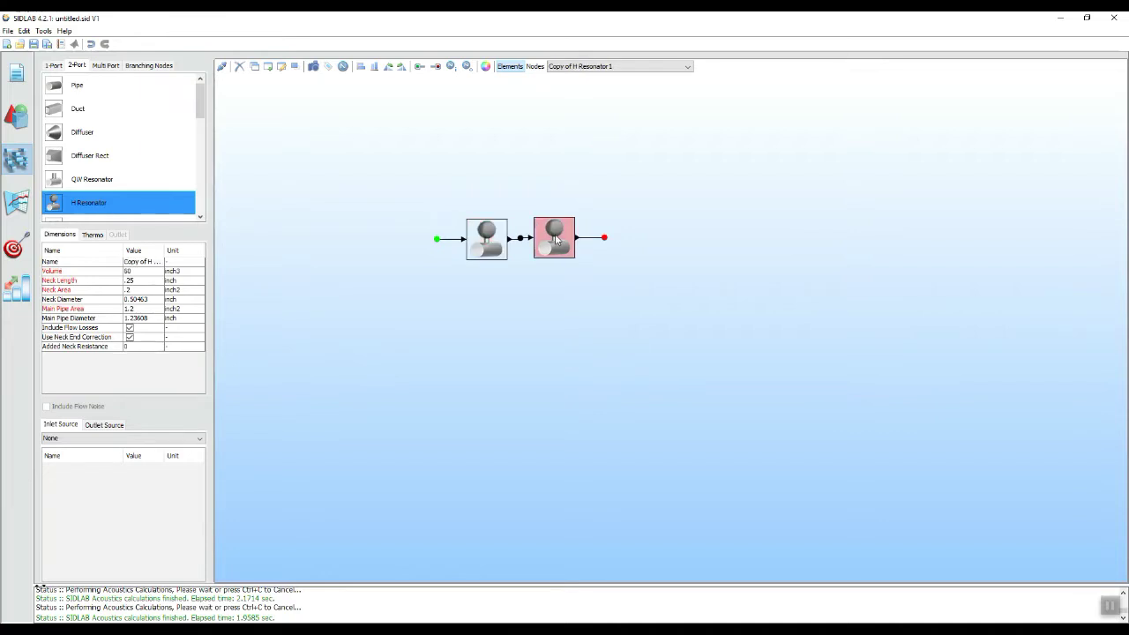
double_click(138, 346)
click(551, 342)
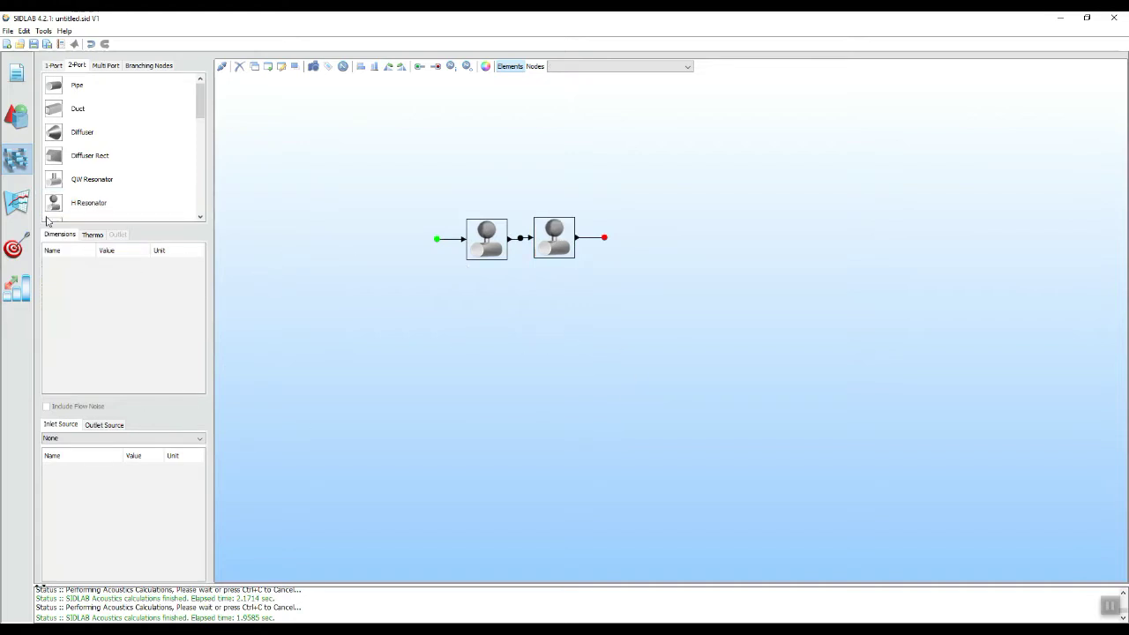
Rerun the acoustics calculation to overlay the neck-resistance transmission loss curve.
click(16, 202)
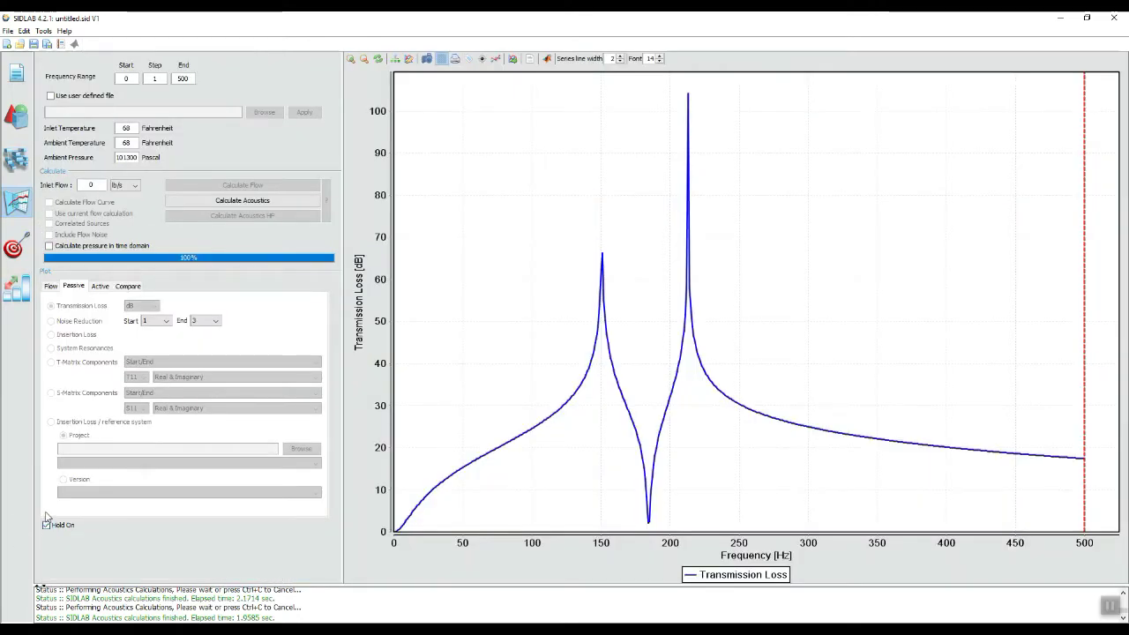
click(264, 203)
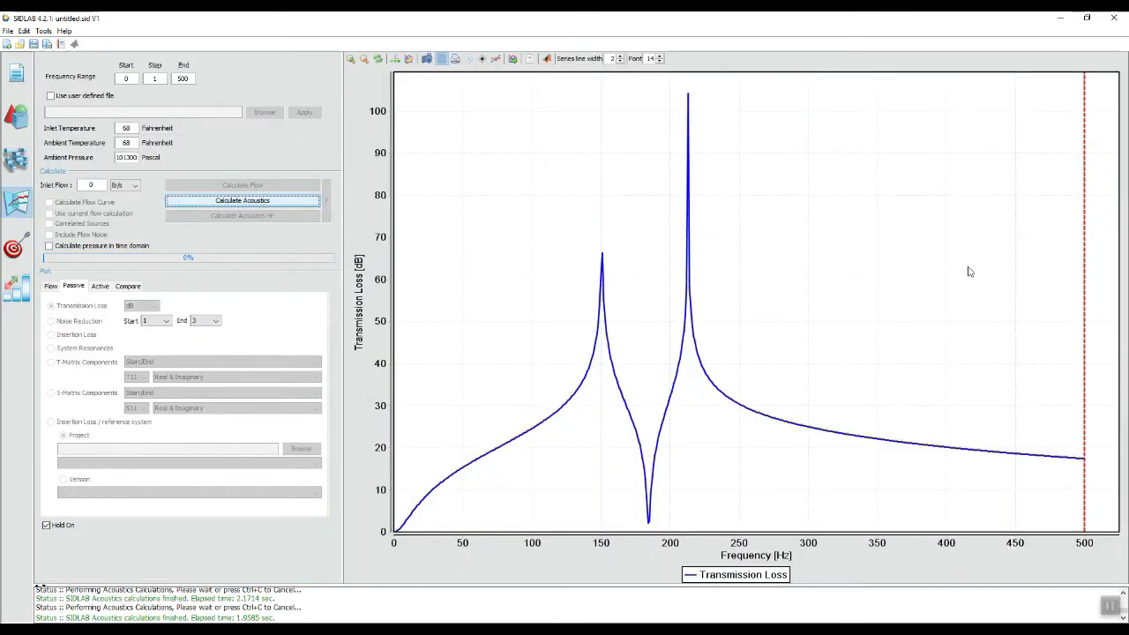